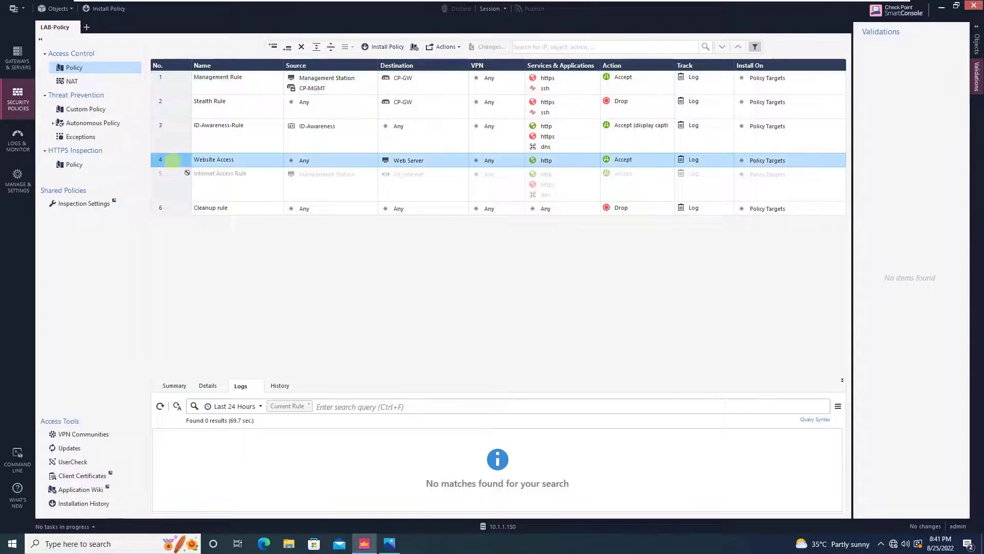
# View CP Lab.PNG at 177% to find the Web Server at 172.16.0.100 in DMZ 172.16.0.0/24.
pyautogui.click(173, 160)
pyautogui.click(393, 542)
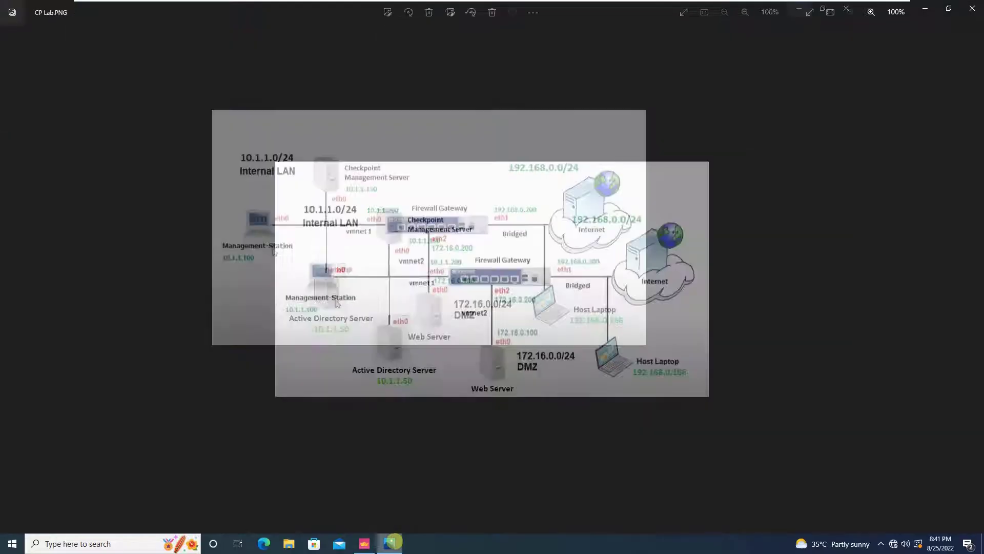
pyautogui.scroll(5, 337, 304)
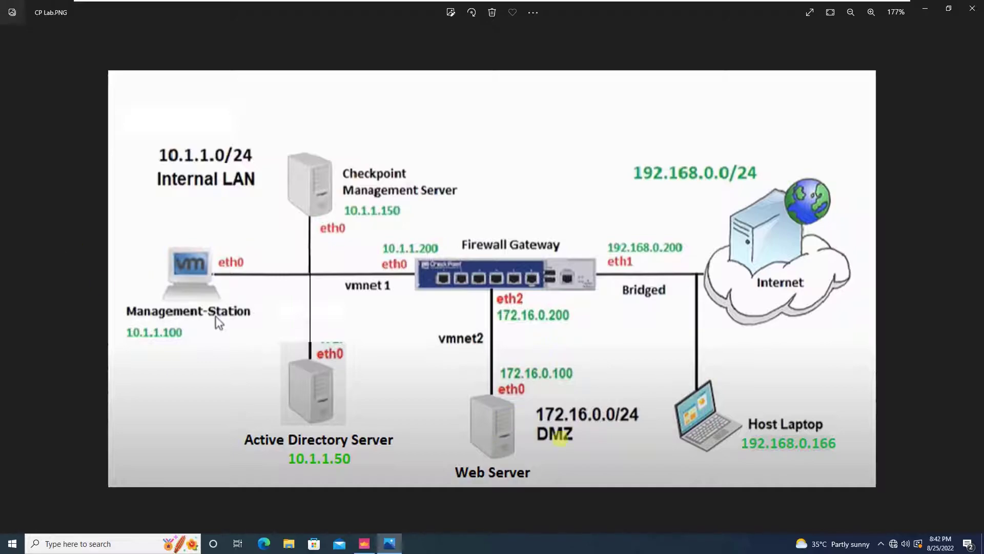
pyautogui.click(262, 541)
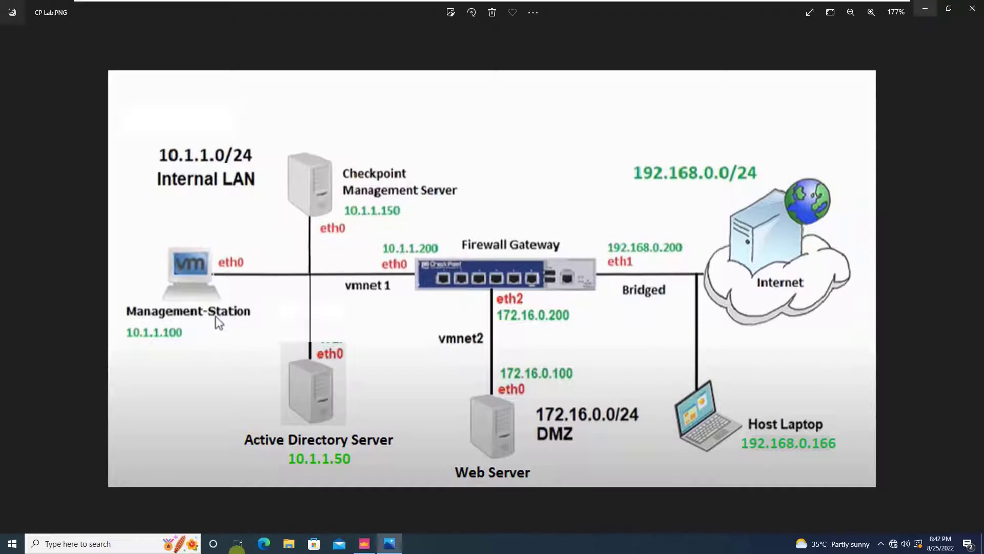
# Try 172.16.0.100 in the VM's Edge, then close the resulting 10.1.1.200 privacy error tab.
pyautogui.click(364, 542)
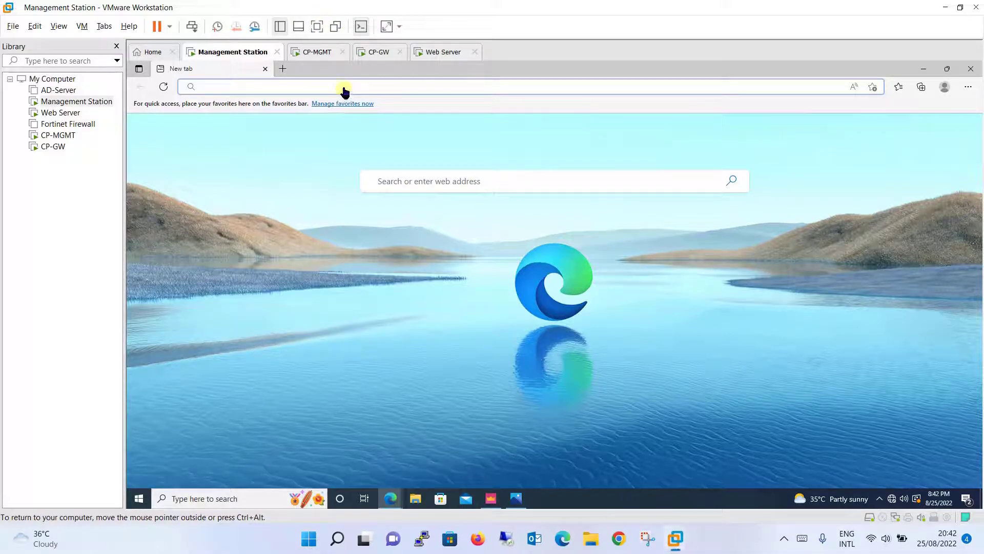
pyautogui.click(344, 89)
pyautogui.write('172.16.0.')
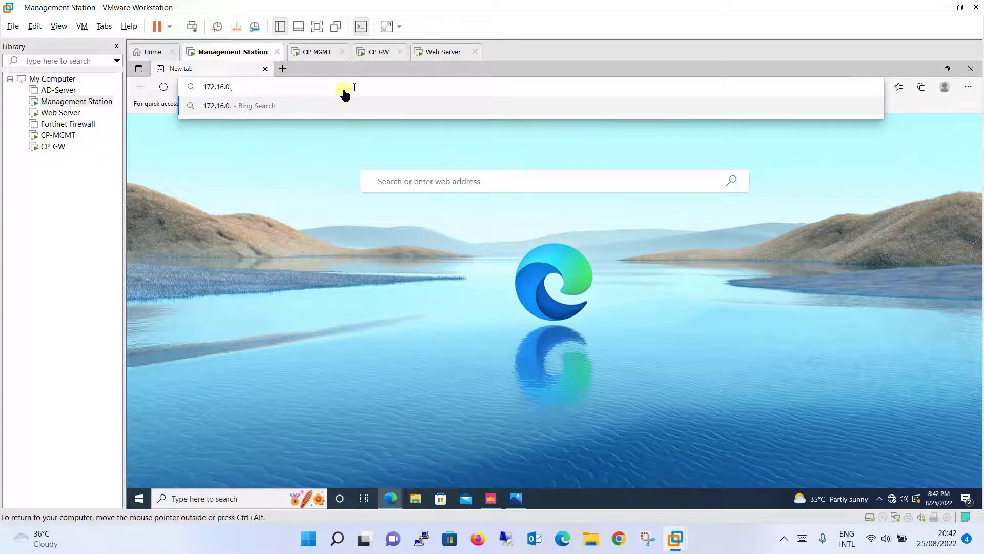
pyautogui.write('100')
pyautogui.press('Return')
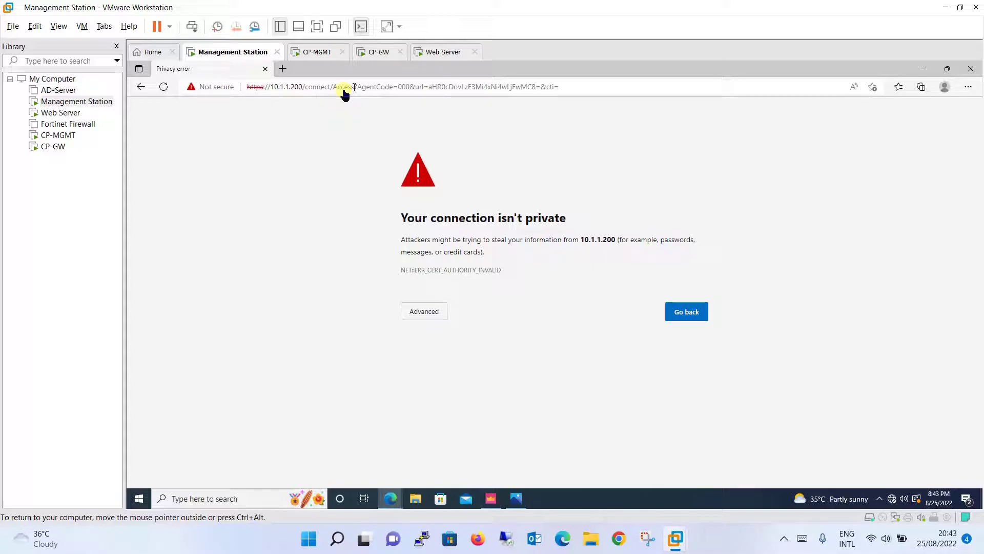
pyautogui.hotkey('ctrl', 'alt')
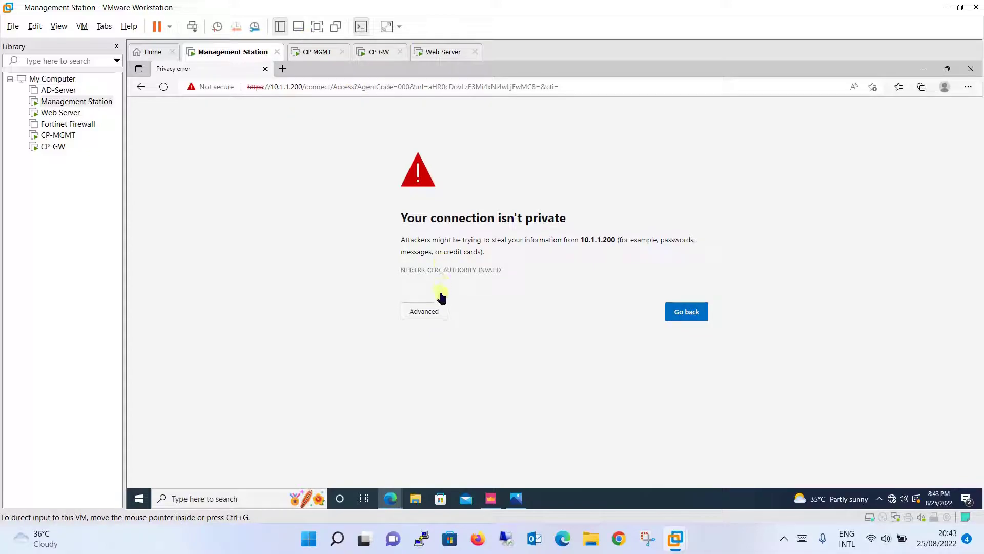
pyautogui.click(303, 114)
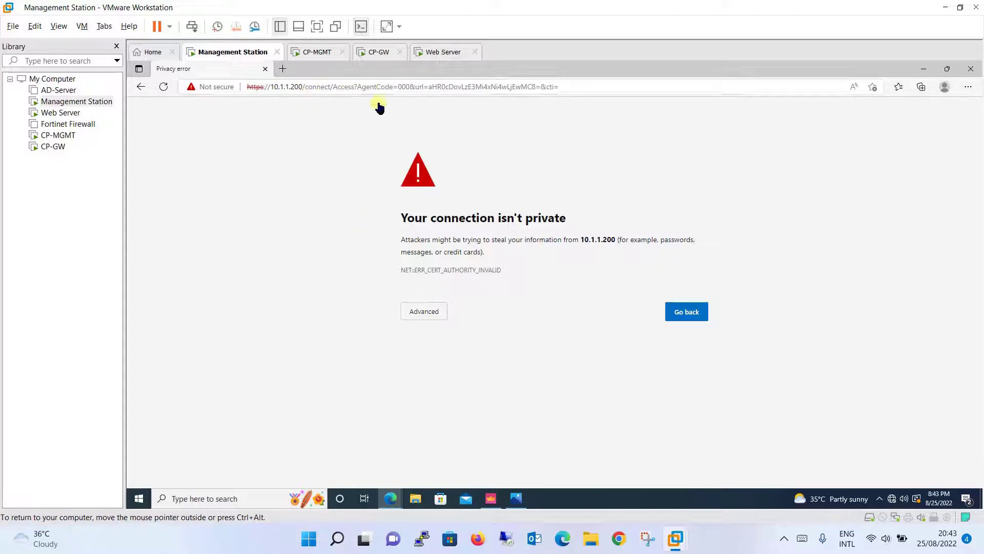
pyautogui.click(265, 69)
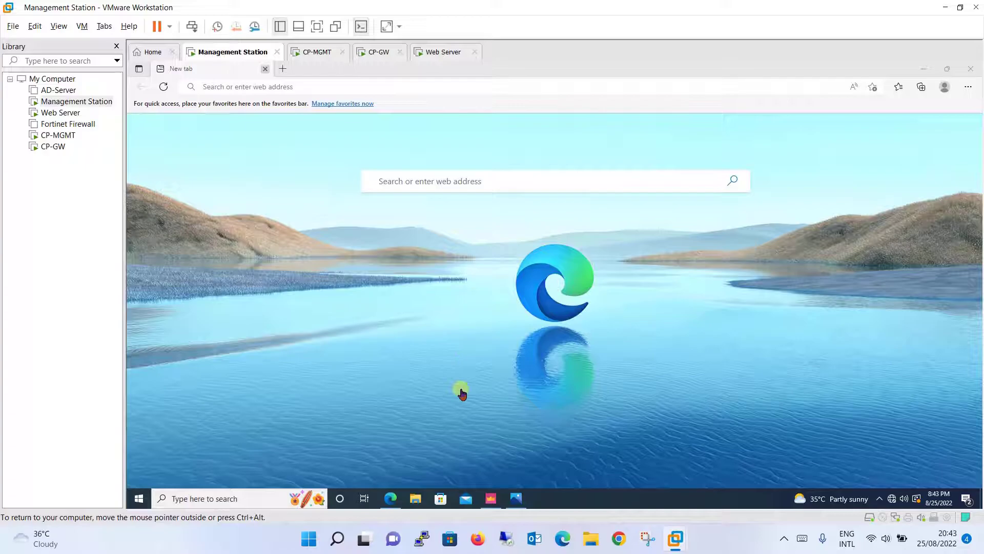
# Insert a new rule above ID-Awareness-Rule in LAB-Policy.
pyautogui.click(490, 497)
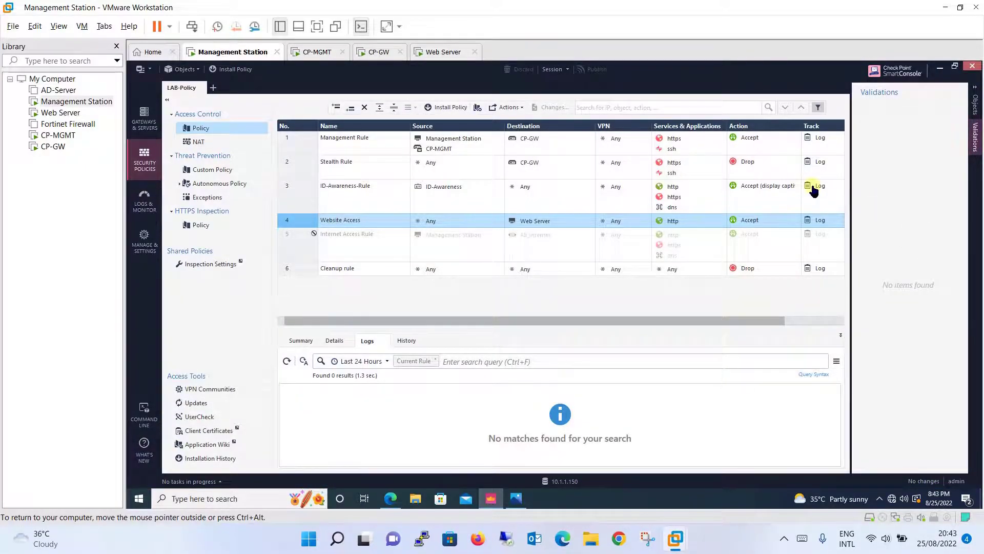
pyautogui.click(298, 193)
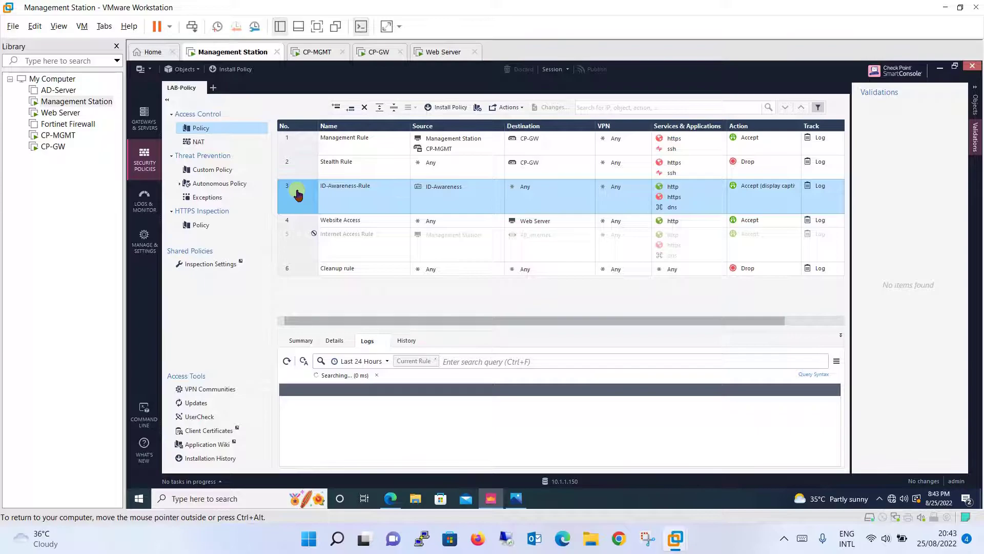
pyautogui.rightClick(297, 193)
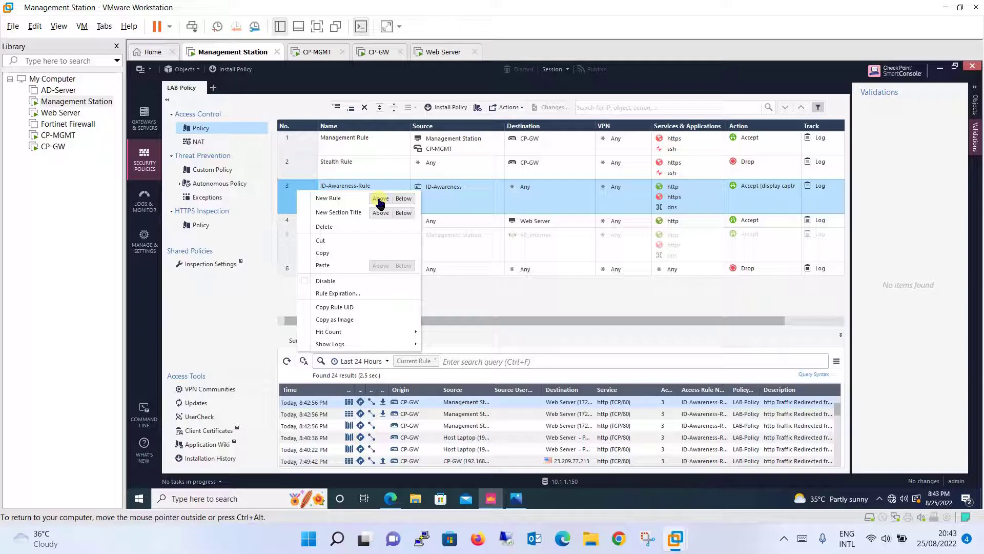
pyautogui.click(382, 203)
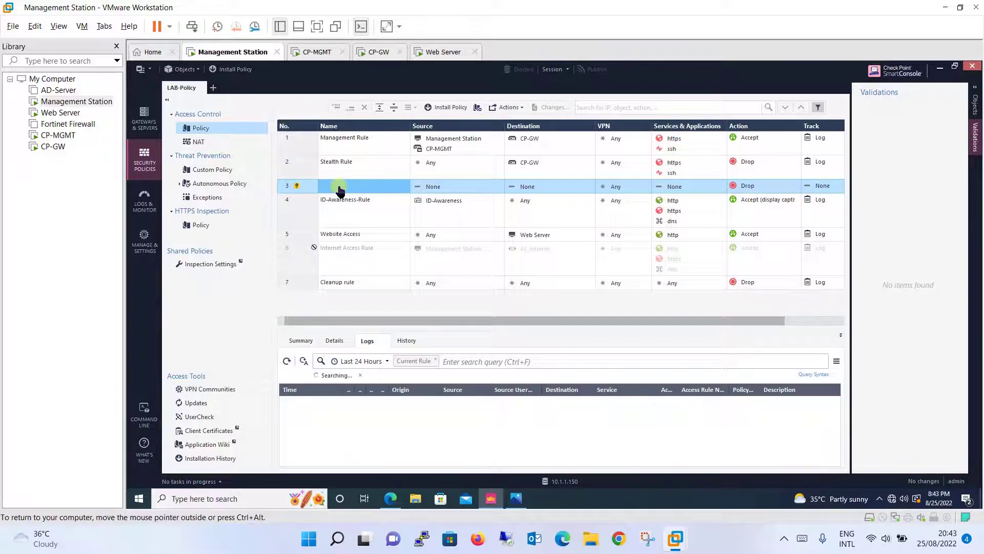
# Name the new rule 3 'LAN-toDMZ Rule'.
pyautogui.doubleClick(340, 189)
pyautogui.write('LAN-')
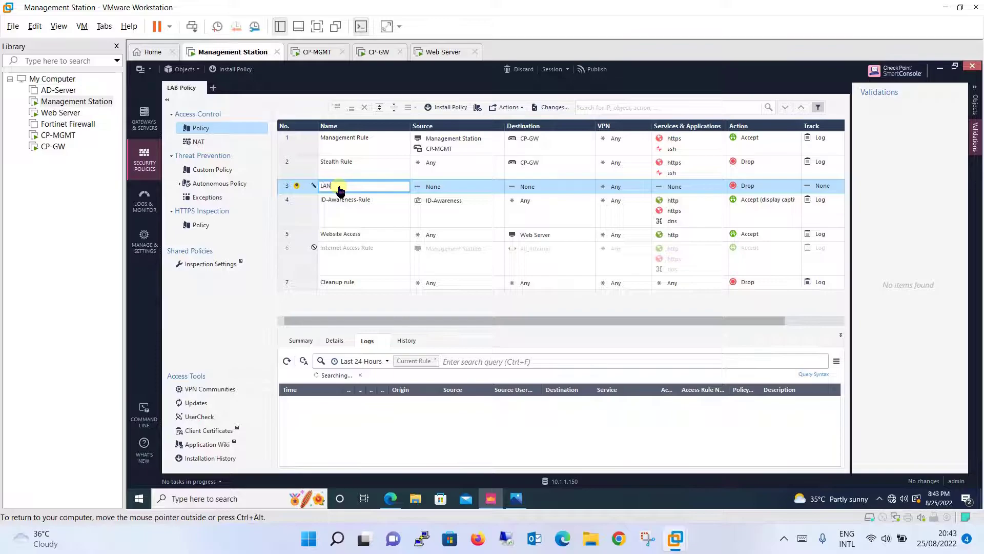
pyautogui.write('to')
pyautogui.press('Return')
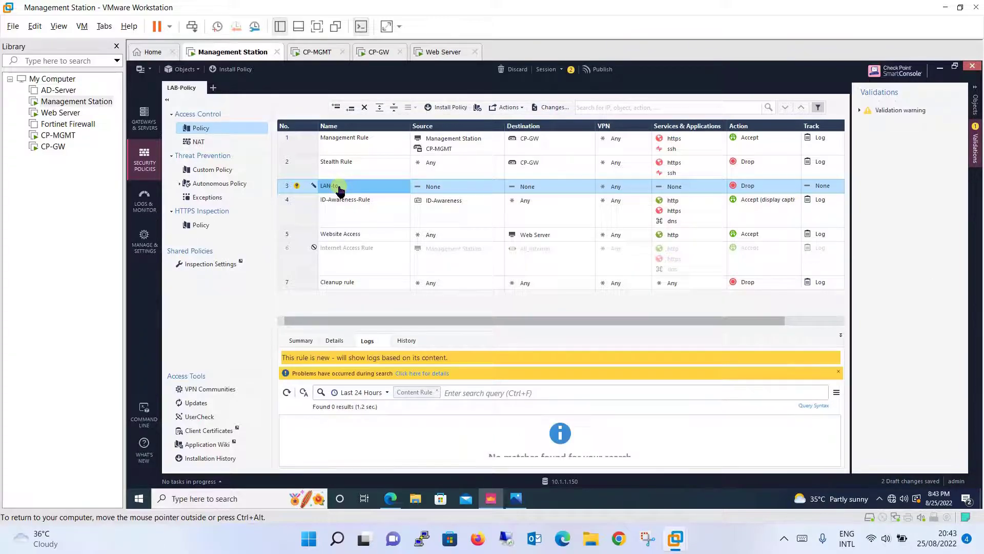
pyautogui.doubleClick(363, 189)
pyautogui.write('DMZ')
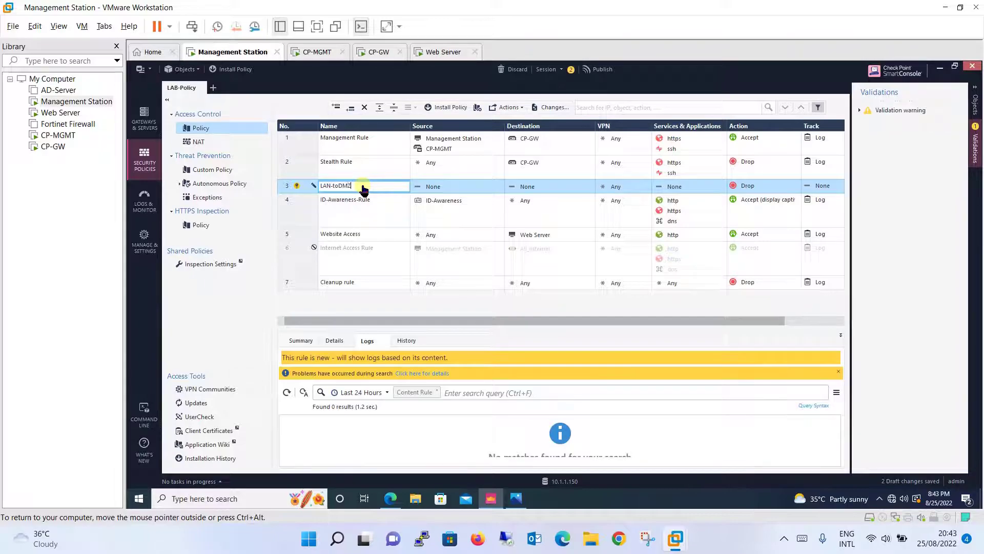
pyautogui.write(' Rule')
pyautogui.click(499, 185)
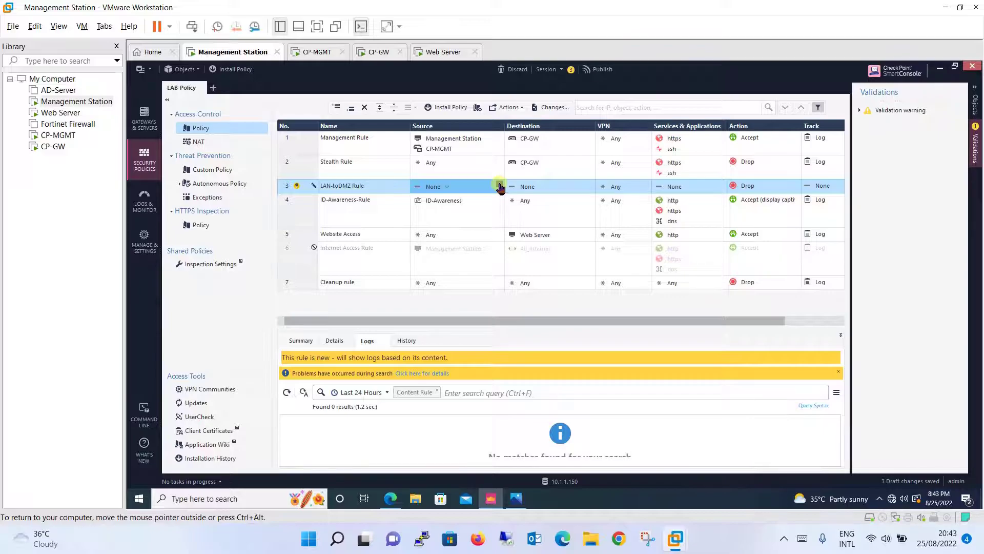
# Set rule 3's source to Internal Network.
pyautogui.click(500, 186)
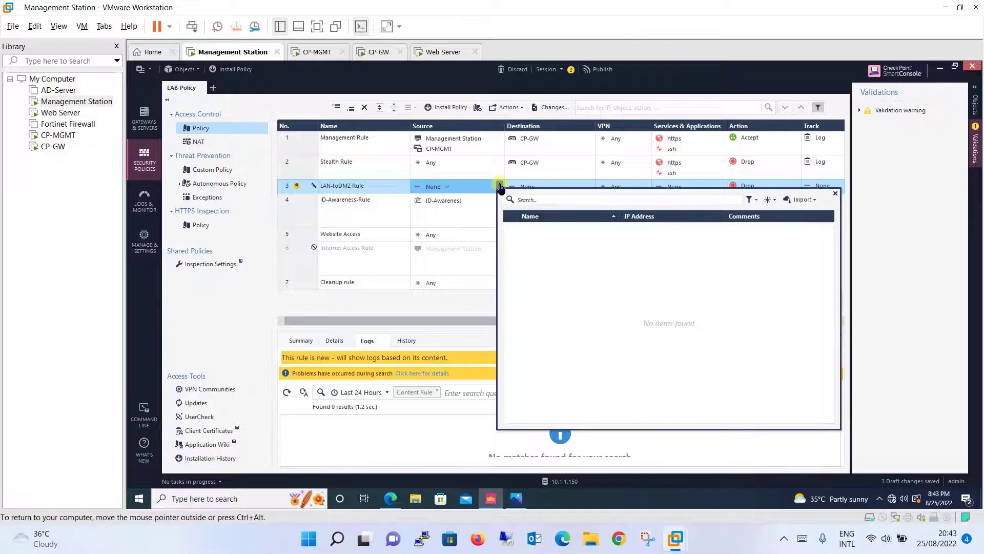
pyautogui.click(541, 199)
pyautogui.write('in')
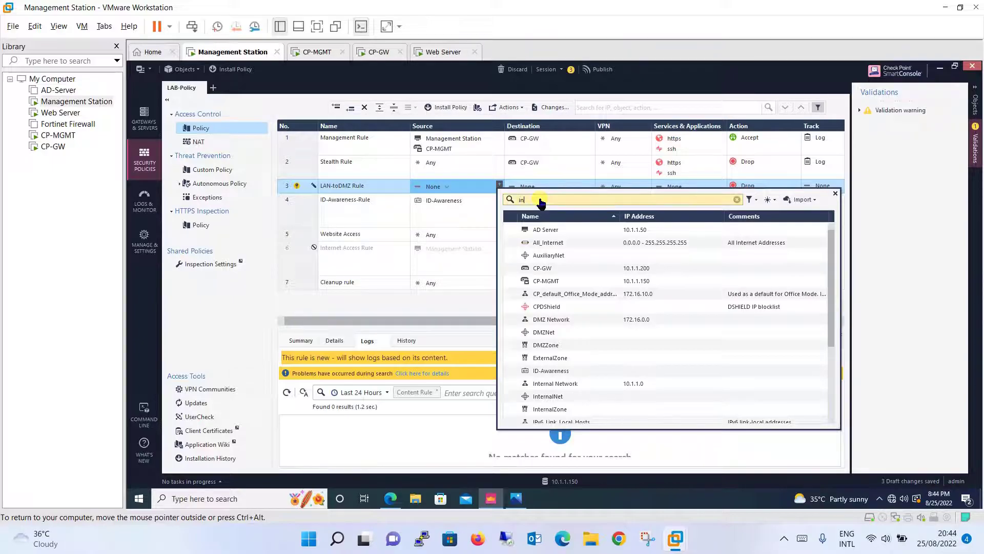
pyautogui.write('ternal')
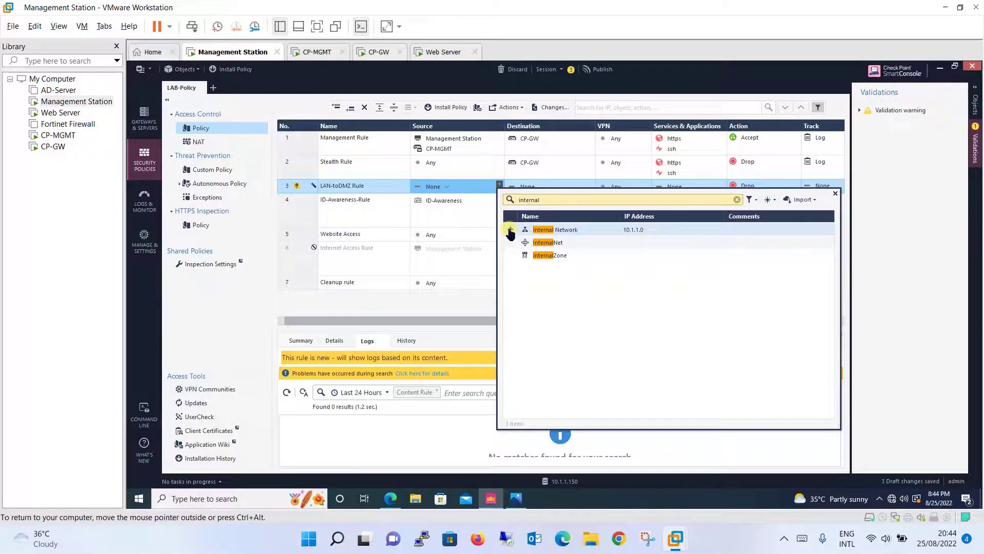
pyautogui.click(510, 231)
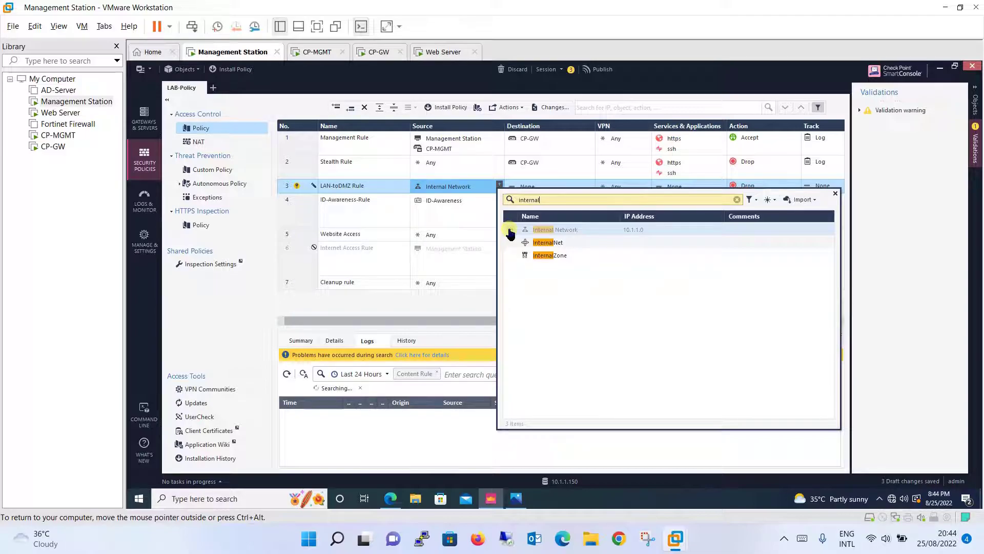
pyautogui.click(835, 194)
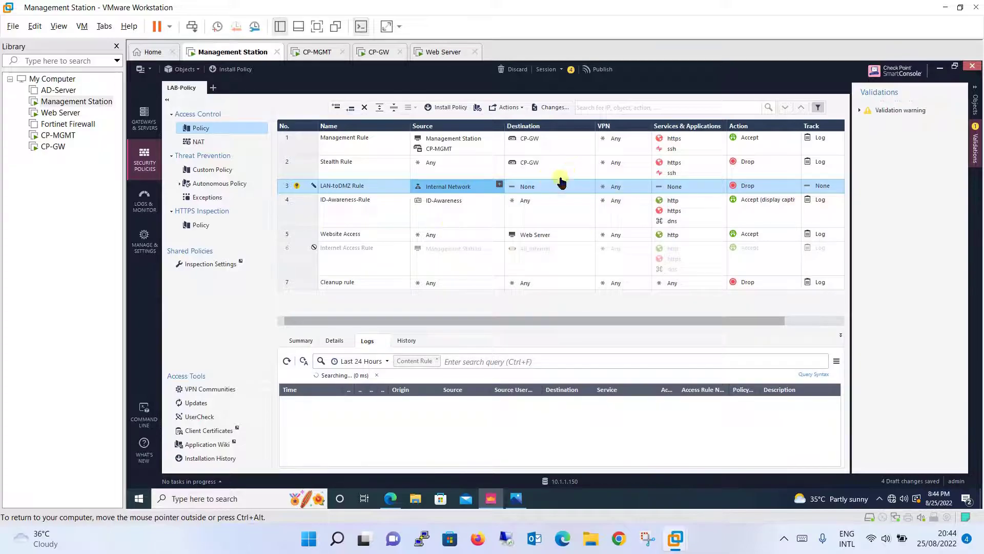
# Set rule 3's destination to Web Server.
pyautogui.click(590, 186)
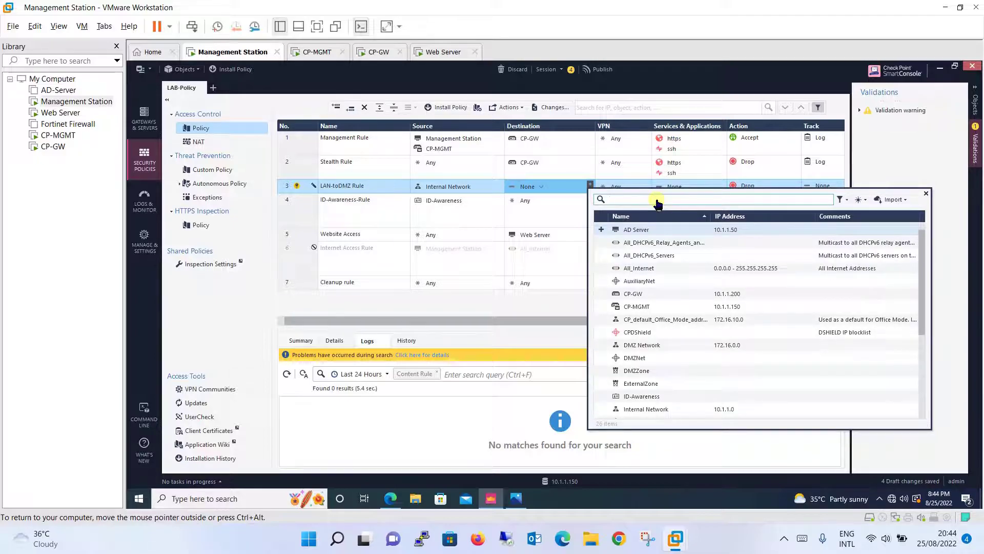
pyautogui.write('DM')
pyautogui.press('BackSpace')
pyautogui.press('BackSpace')
pyautogui.write('We')
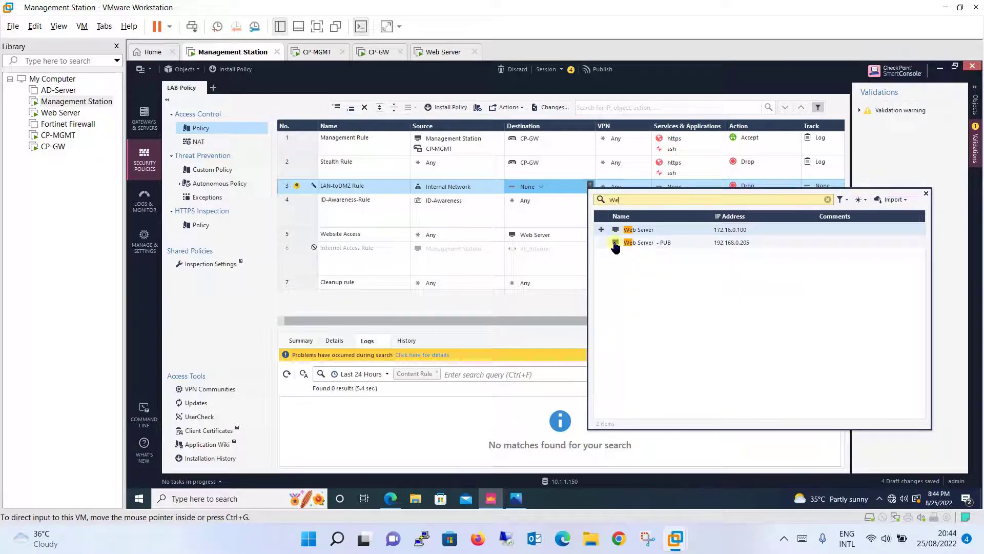
pyautogui.click(601, 232)
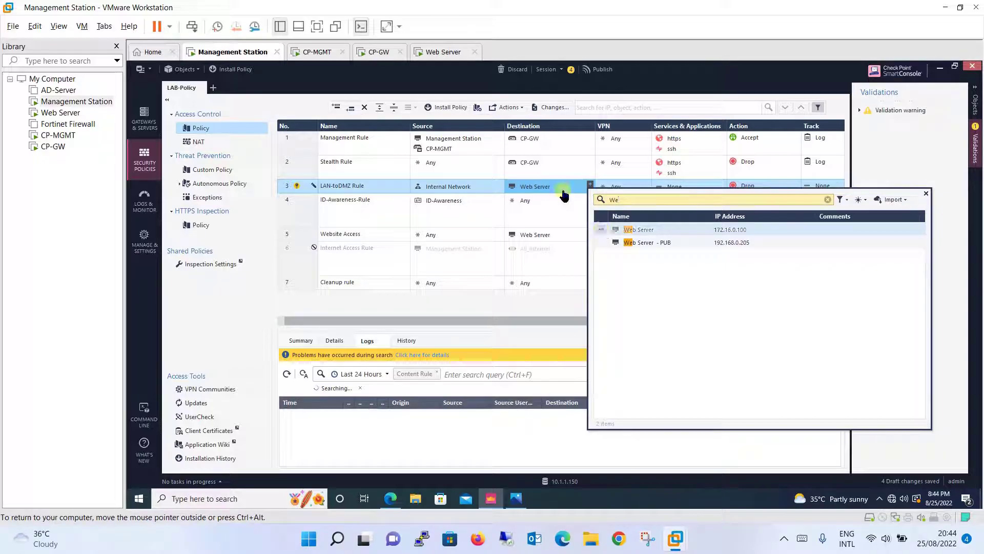
pyautogui.click(536, 189)
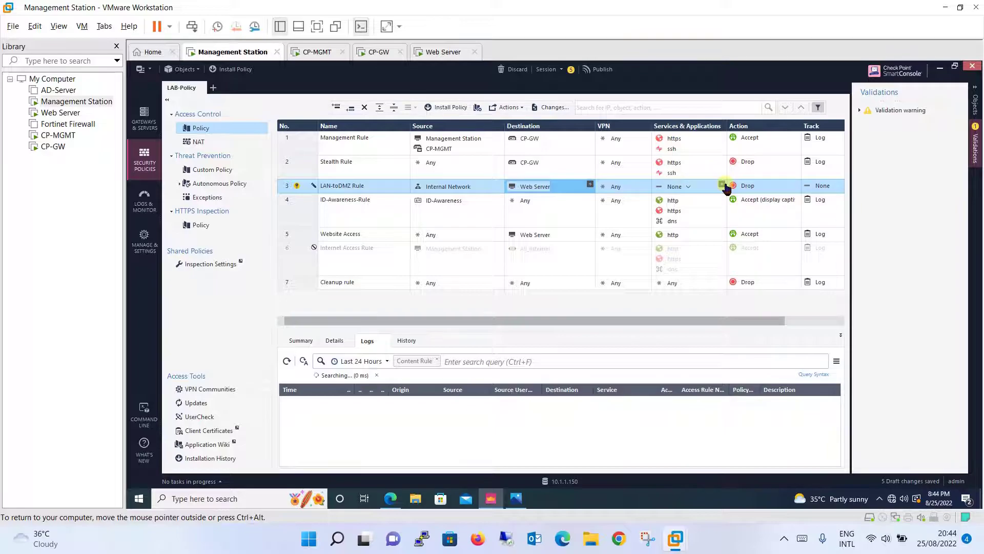
# Add http as the service of the LAN-toDMZ Rule.
pyautogui.click(722, 184)
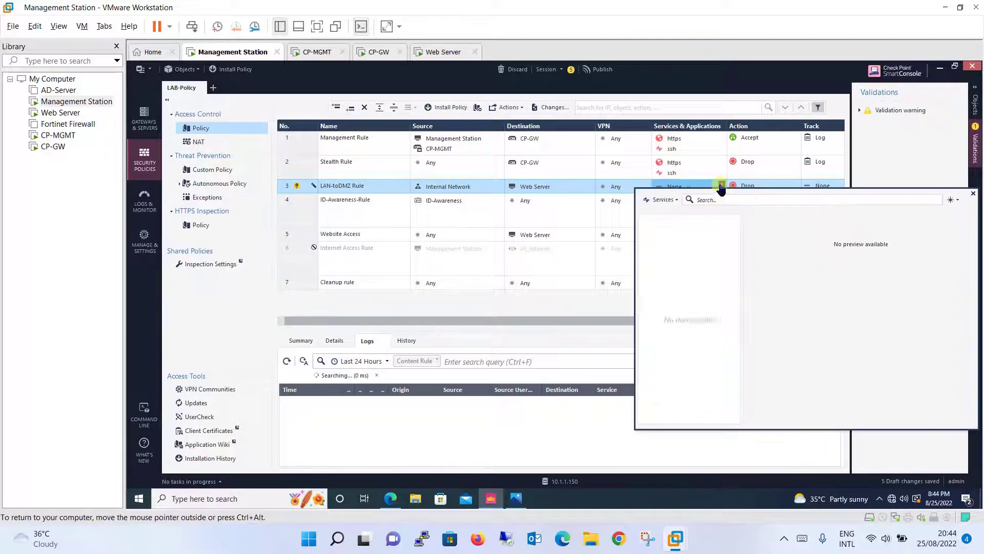
pyautogui.click(720, 203)
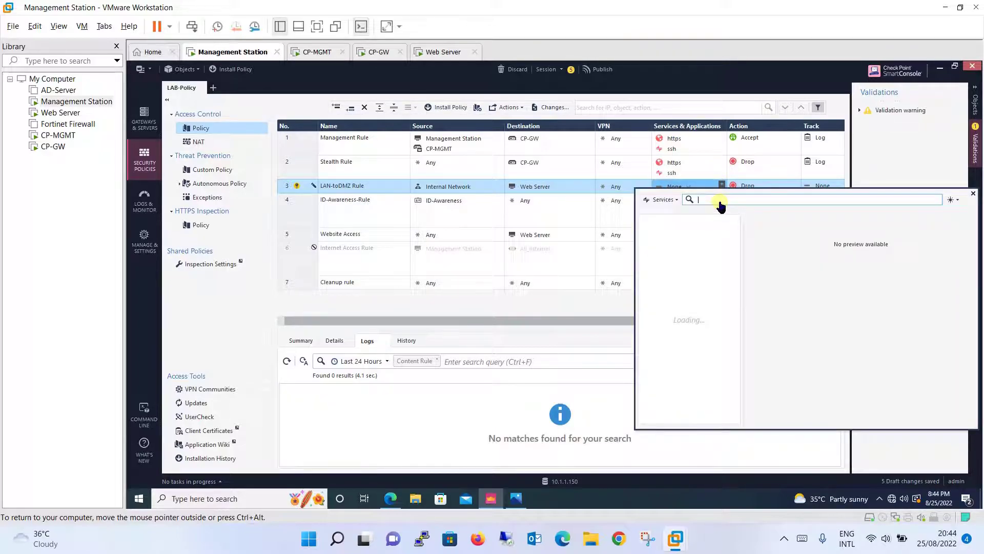
pyautogui.write('http')
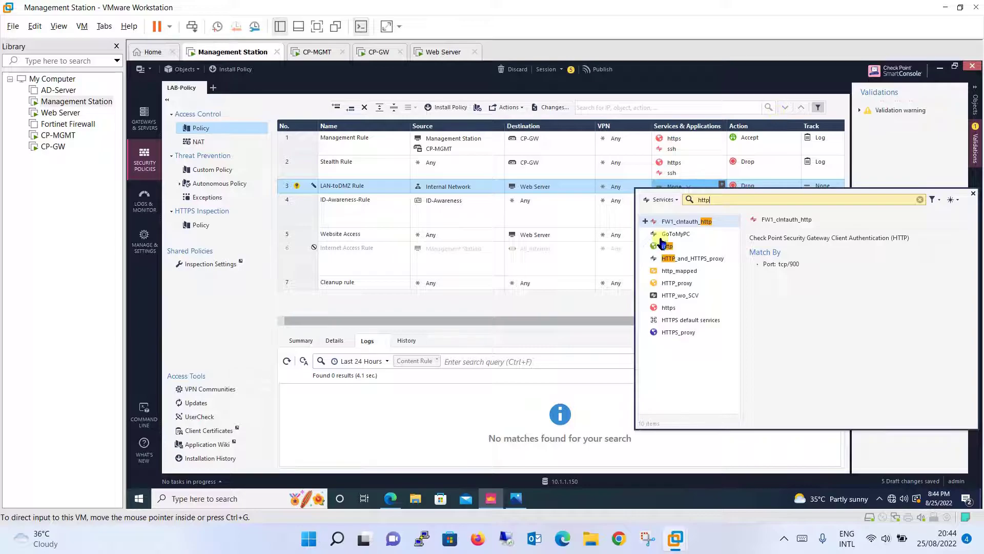
pyautogui.click(645, 246)
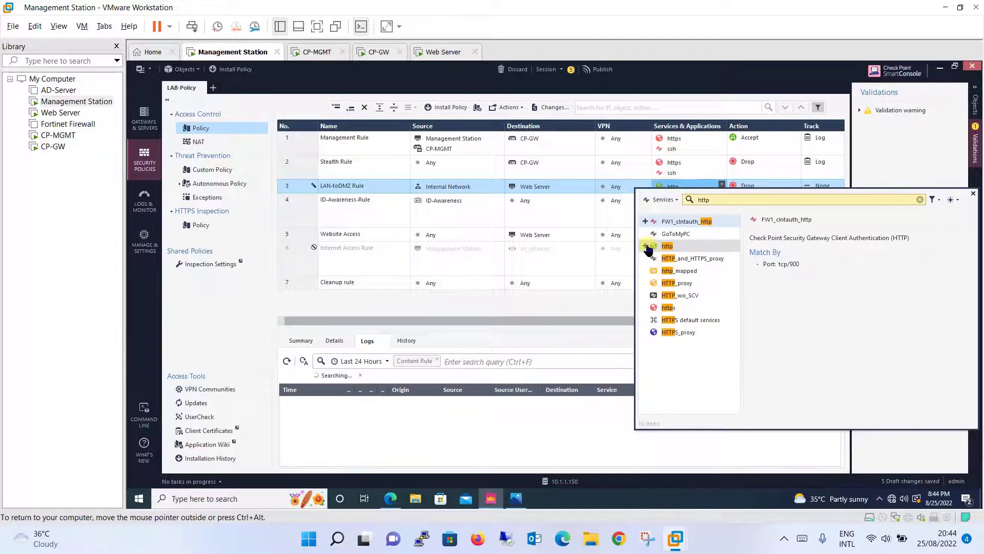
pyautogui.click(974, 194)
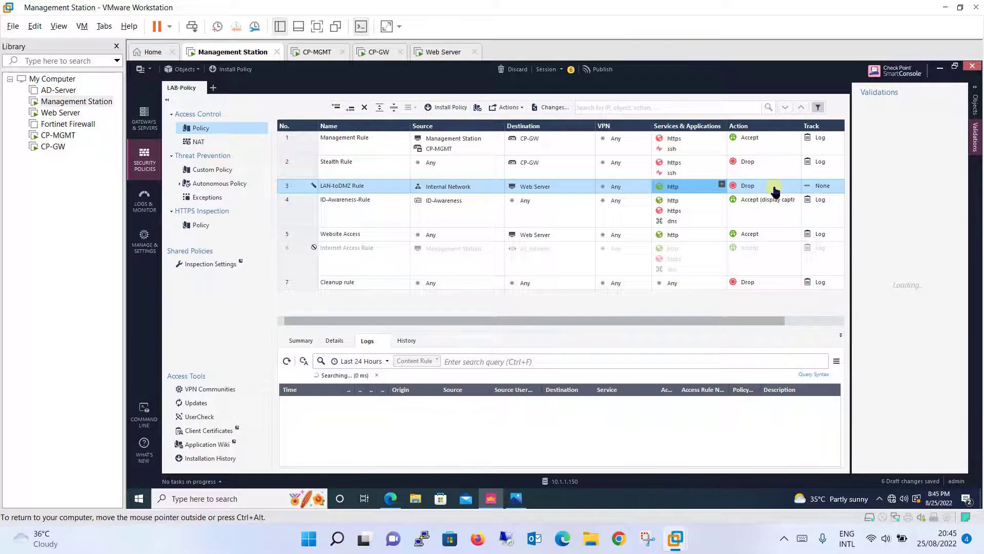
# Set rule 3's action to Accept and its track to Log.
pyautogui.click(783, 190)
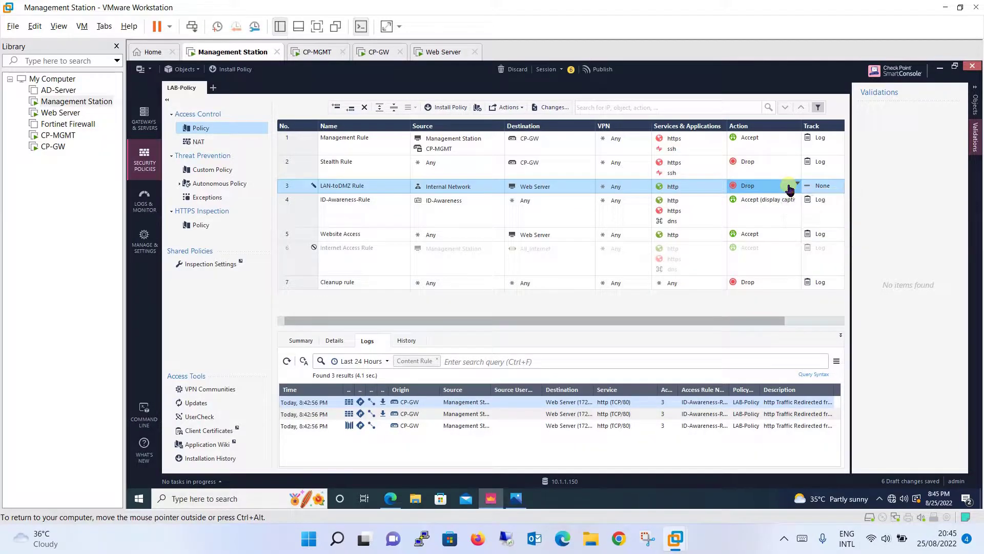
pyautogui.click(789, 189)
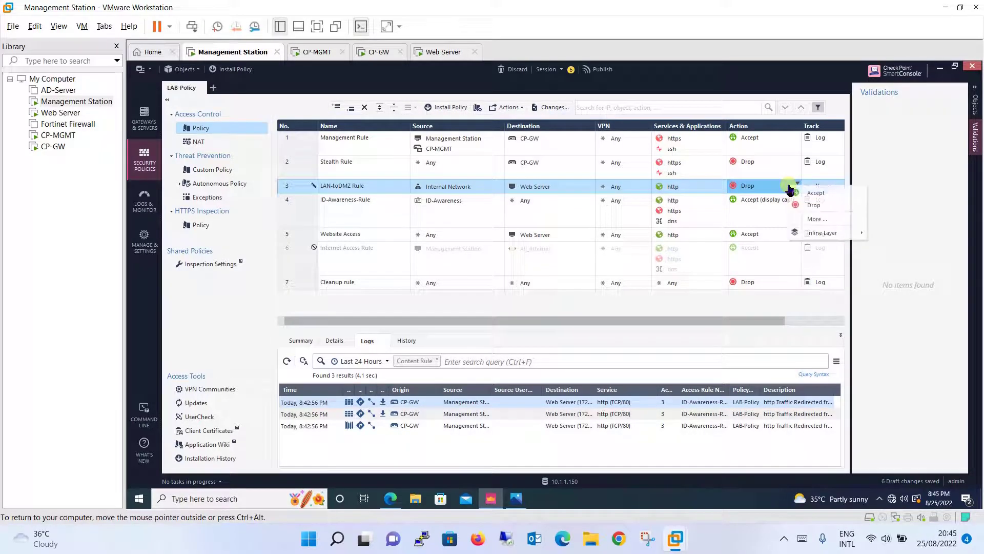
pyautogui.click(816, 194)
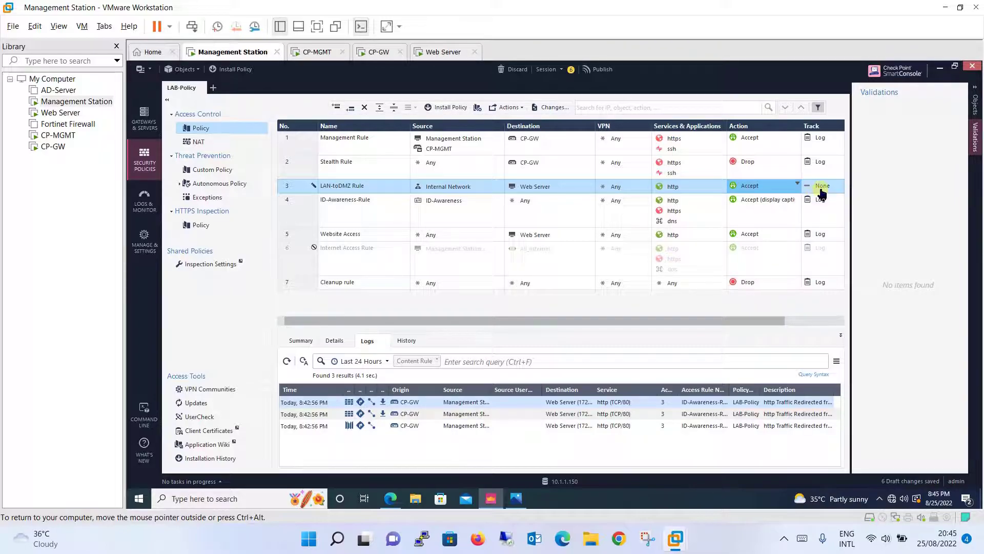
pyautogui.click(820, 189)
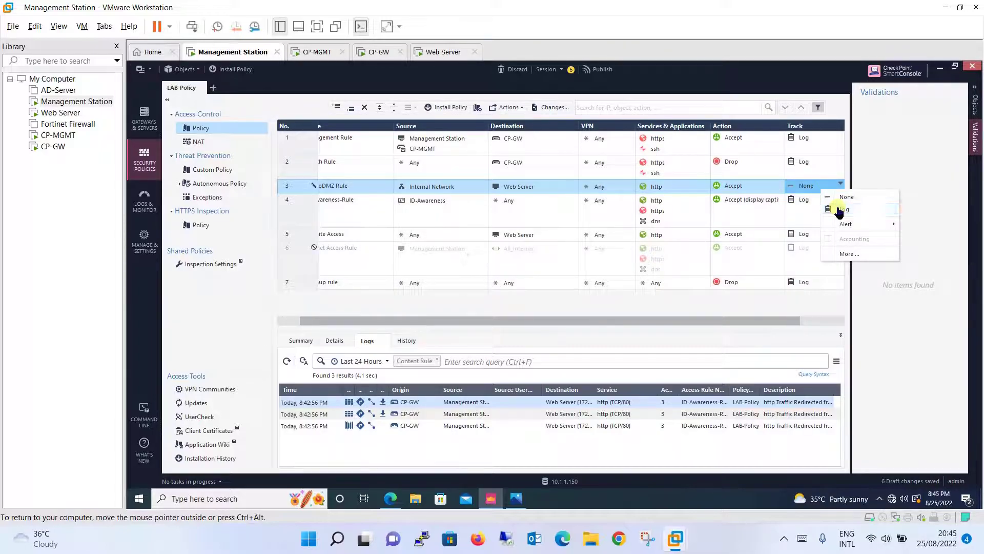
pyautogui.click(839, 210)
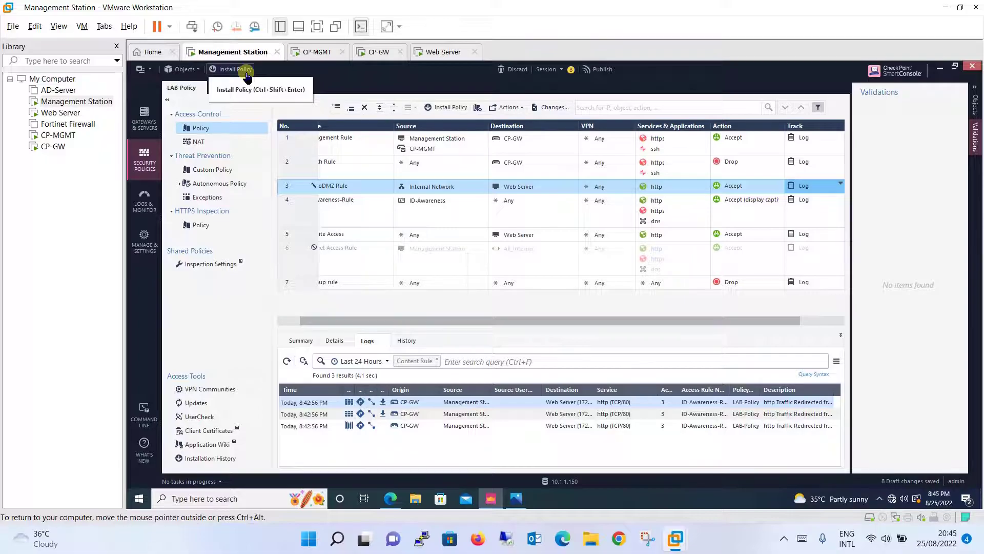
# Publish and install LAB-Policy on CP-GW, confirming success in Recent Tasks.
pyautogui.click(246, 75)
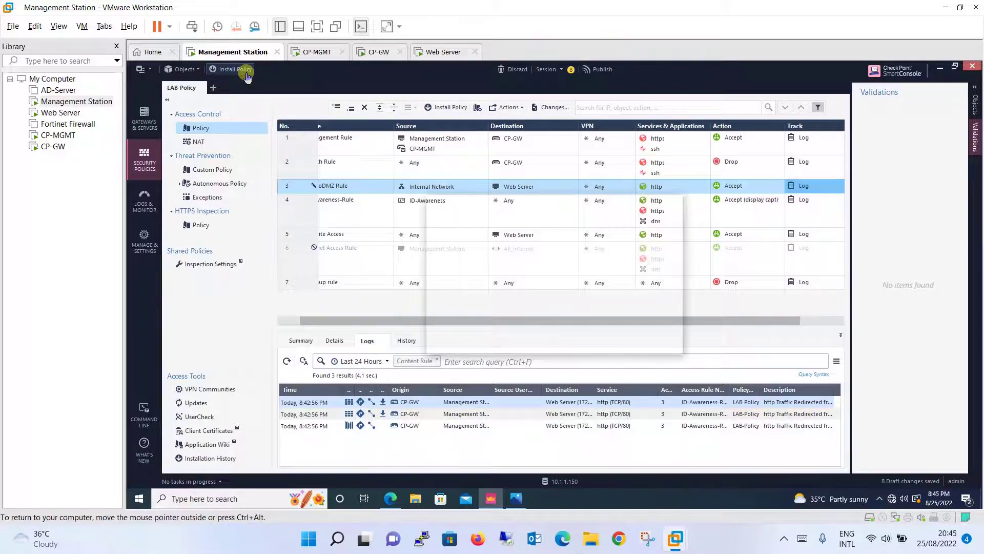
pyautogui.click(620, 344)
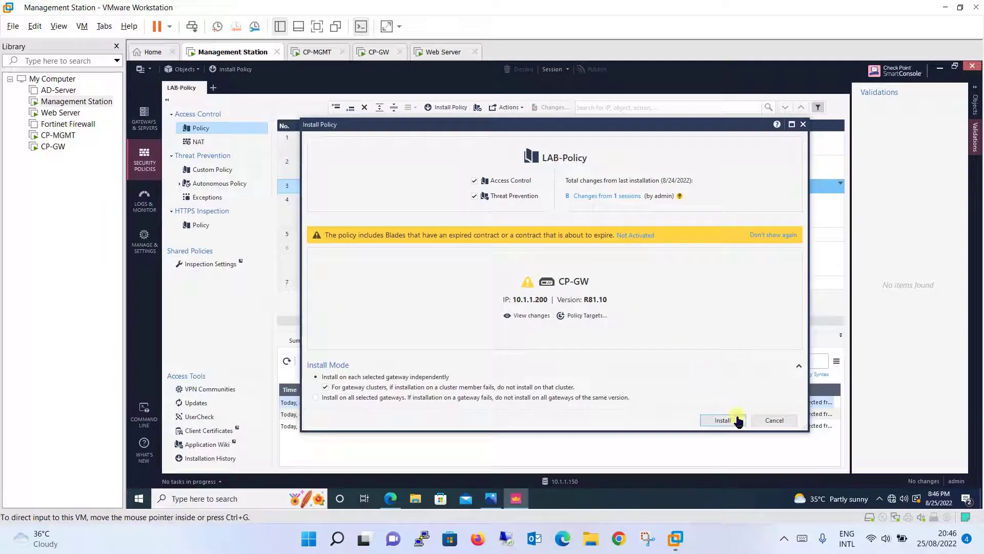
pyautogui.click(738, 420)
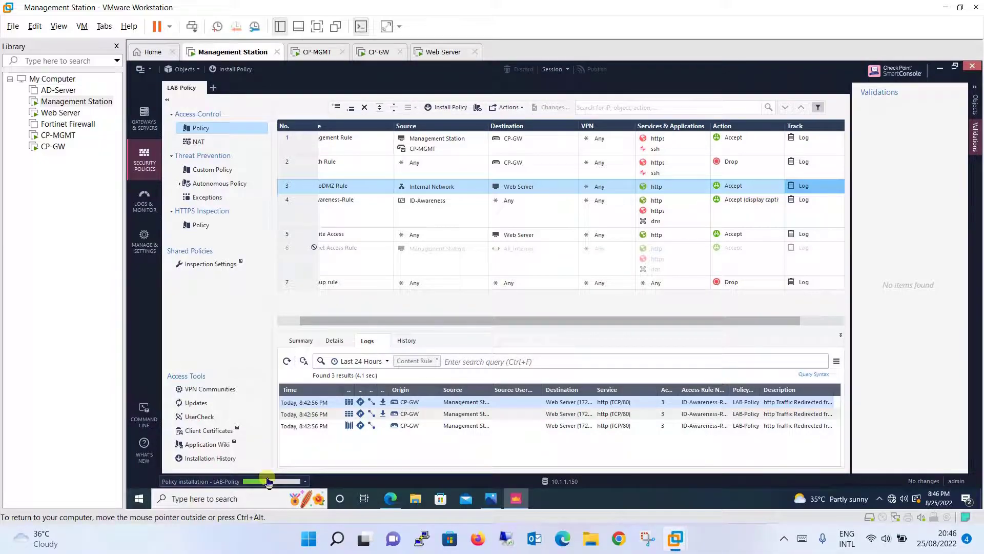
pyautogui.click(267, 481)
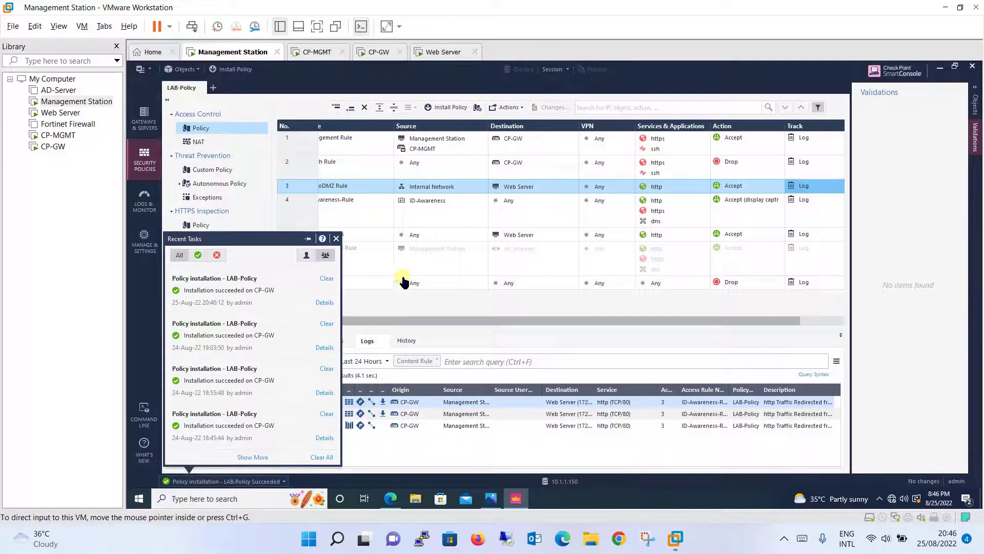
pyautogui.click(502, 322)
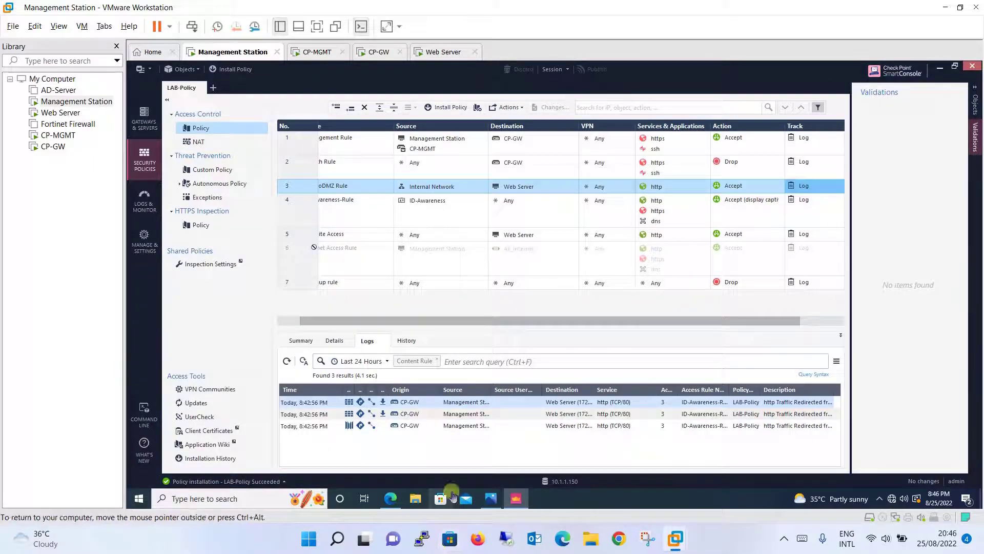
# Load 172.16.0.100 in Edge to reach the 'Welcome to Noor Networks' page, then return to SmartConsole.
pyautogui.click(390, 499)
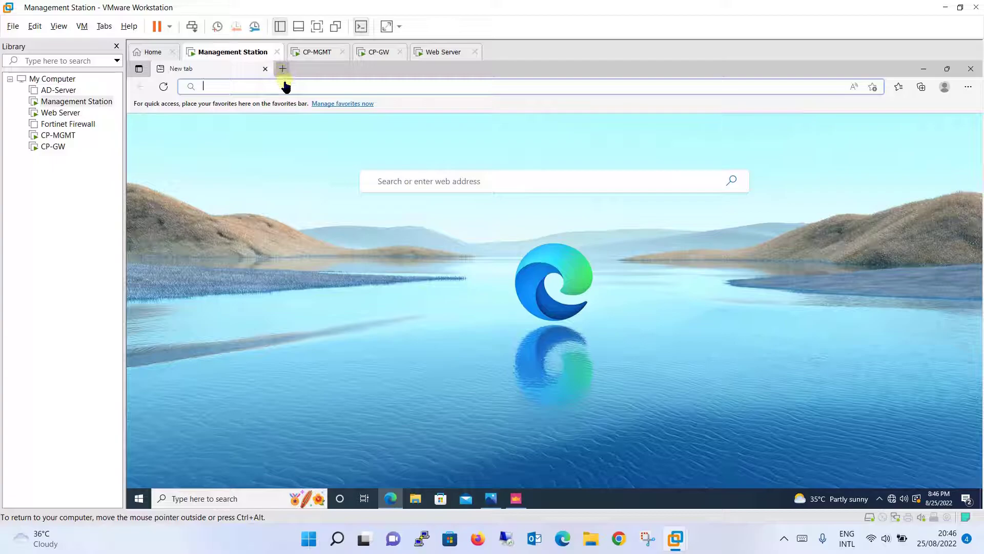
pyautogui.write('172.16.0.')
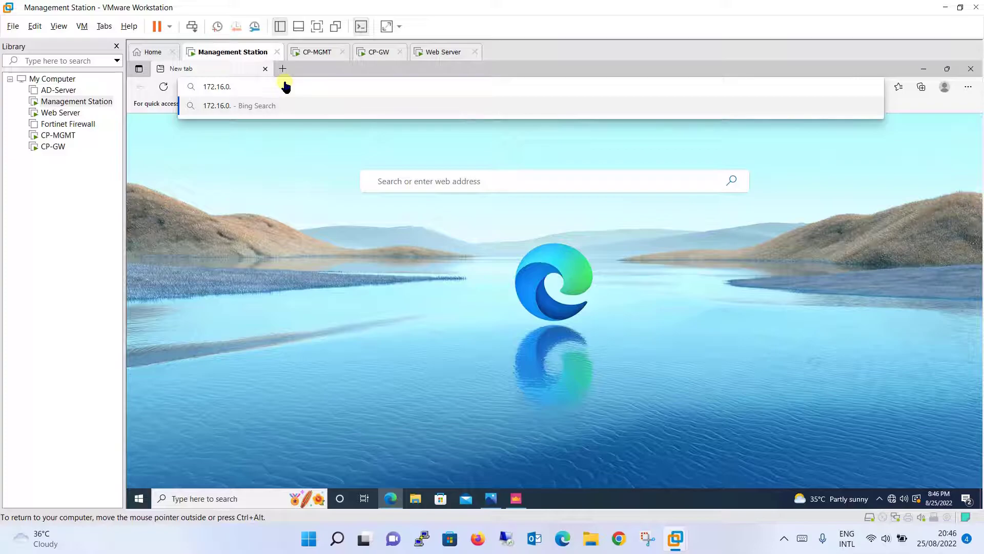
pyautogui.write('100')
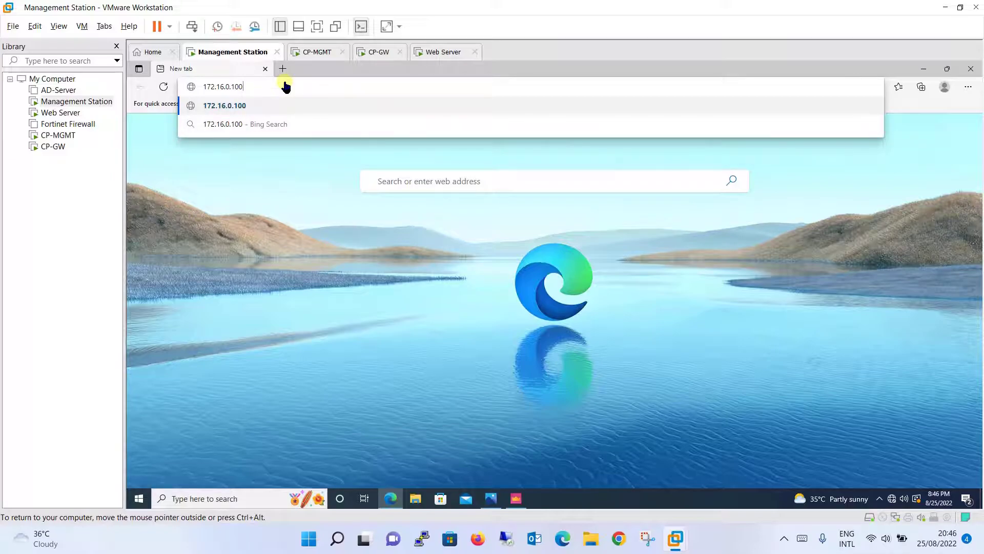
pyautogui.press('Return')
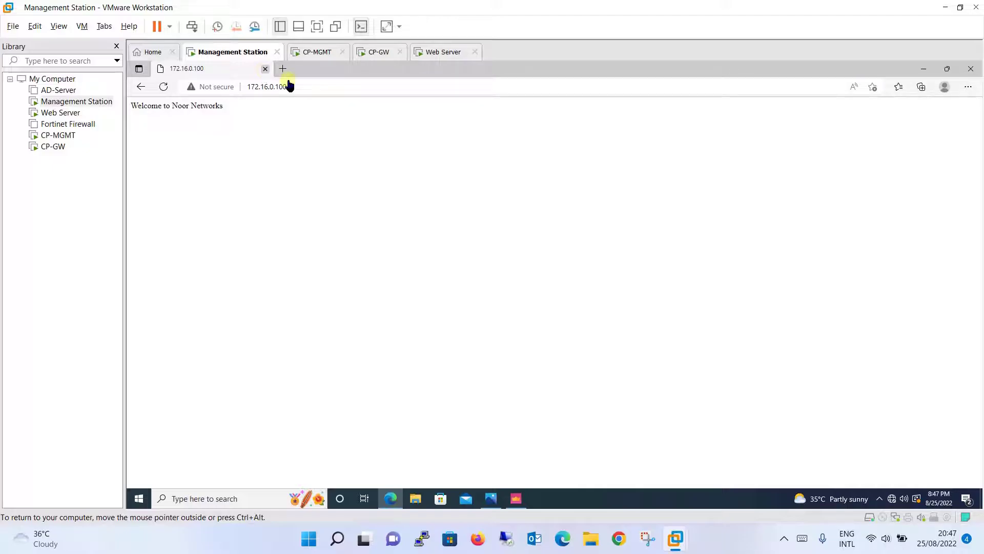
pyautogui.hotkey('alt', 'Tab')
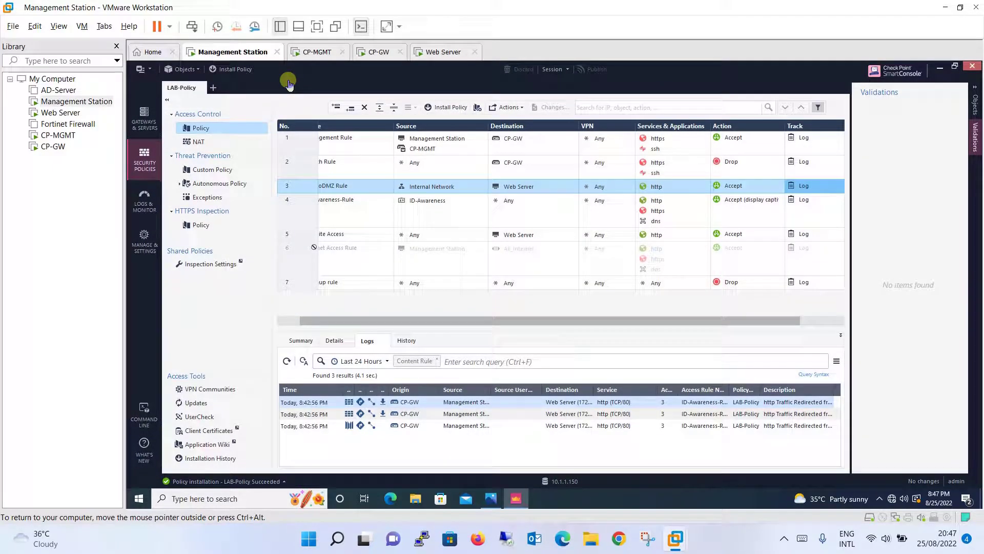